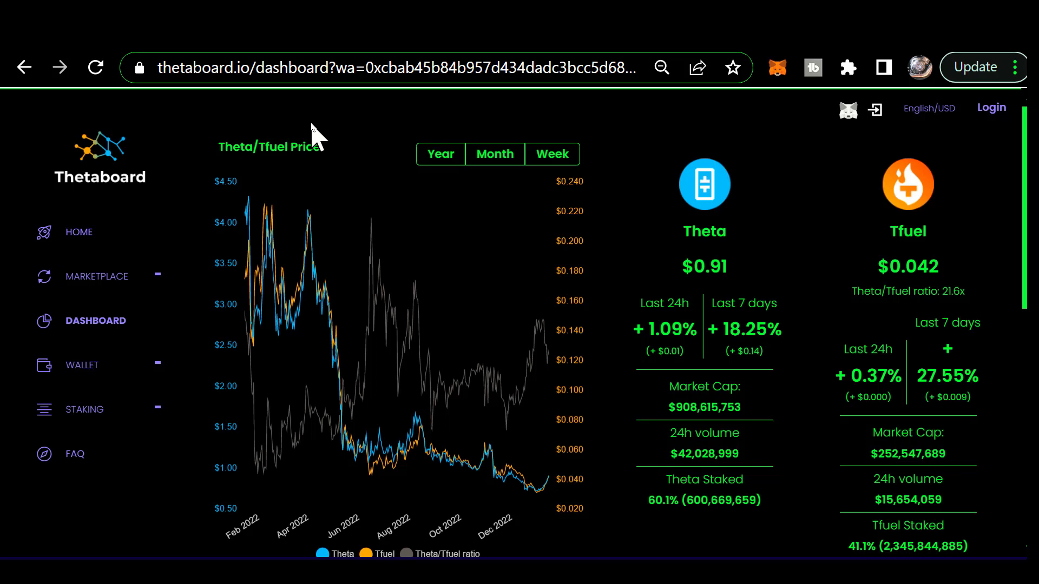
Check Bitcoin's price, then view Theta's network stats: 7281 edge, 3259 guardian, 26 validator nodes.
{"action": "key", "text": "ctrl+Tab"}
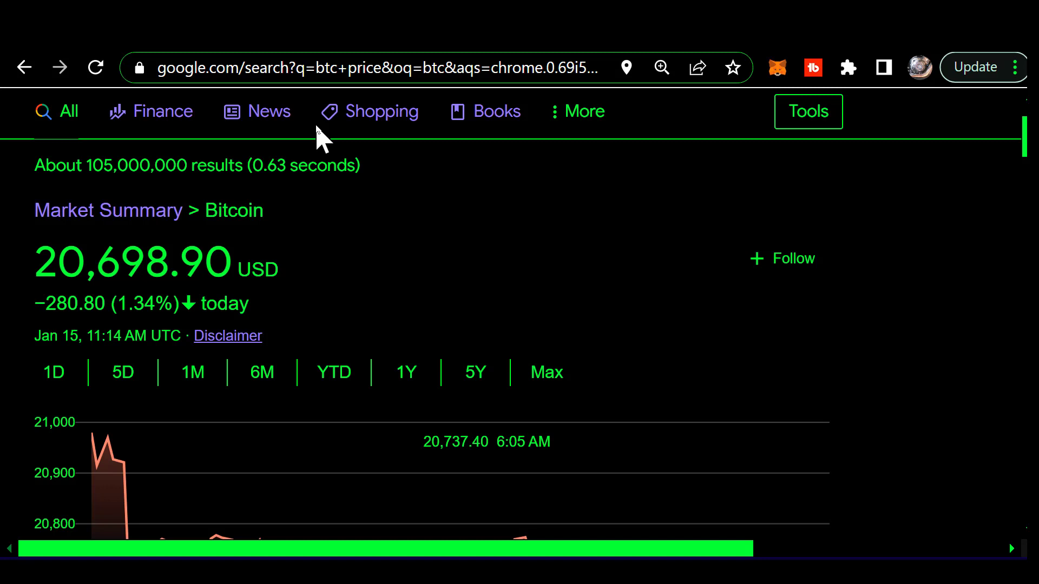
{"action": "key", "text": "ctrl+Tab"}
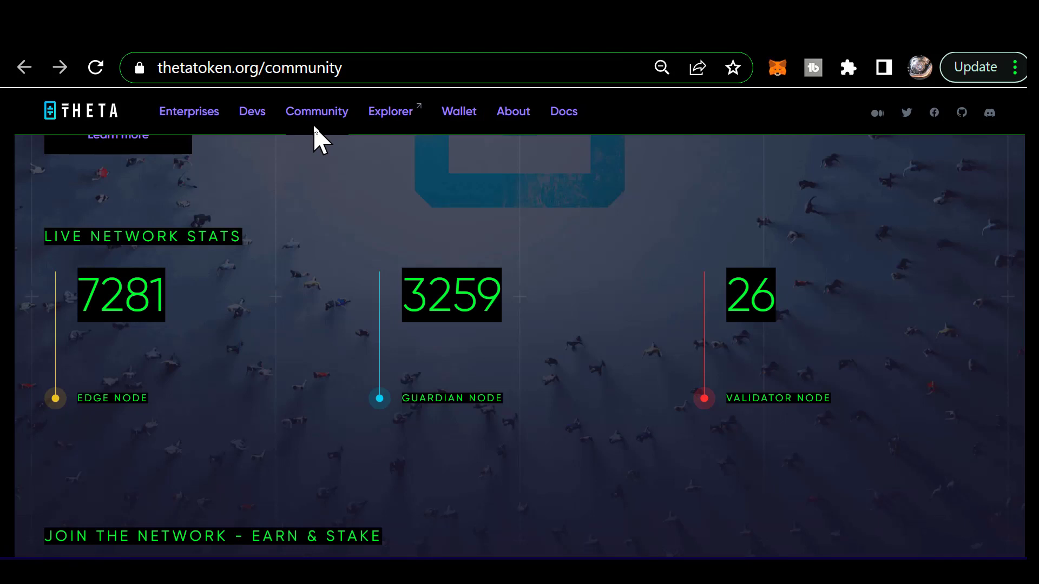
Bring up Theta Explorer showing Theta at $0.908510 and TFUEL at $0.042164.
{"action": "key", "text": "ctrl+Tab"}
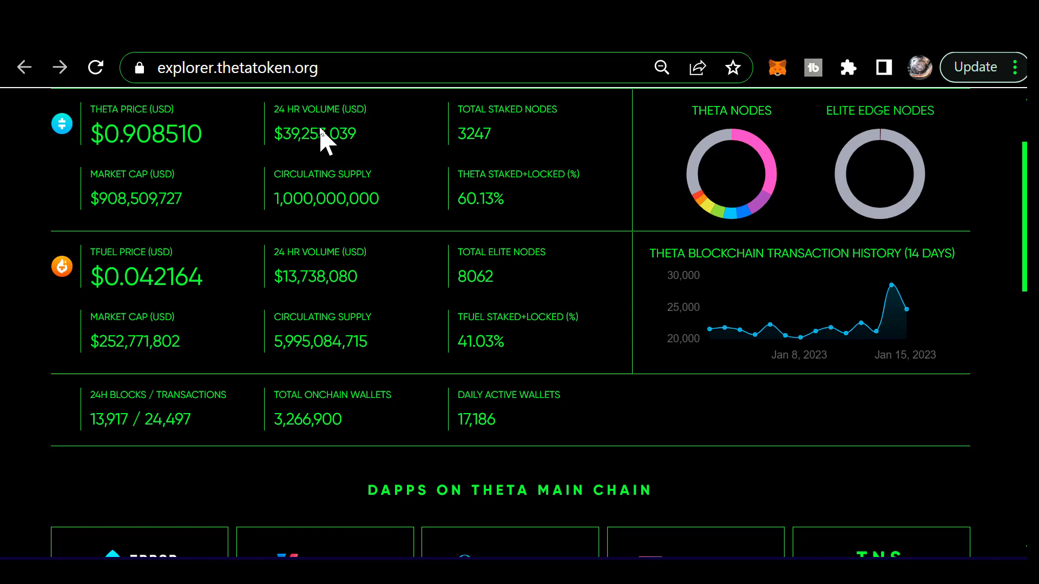
Bring up TBill Stats with its gNOTE/TBill activation totals and rebase prices.
{"action": "key", "text": "ctrl+Tab"}
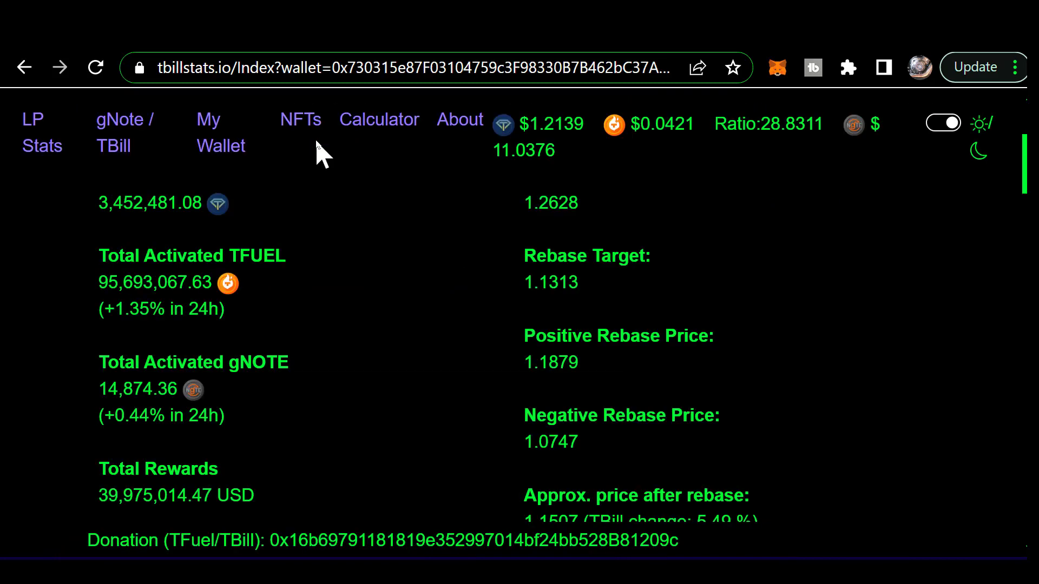